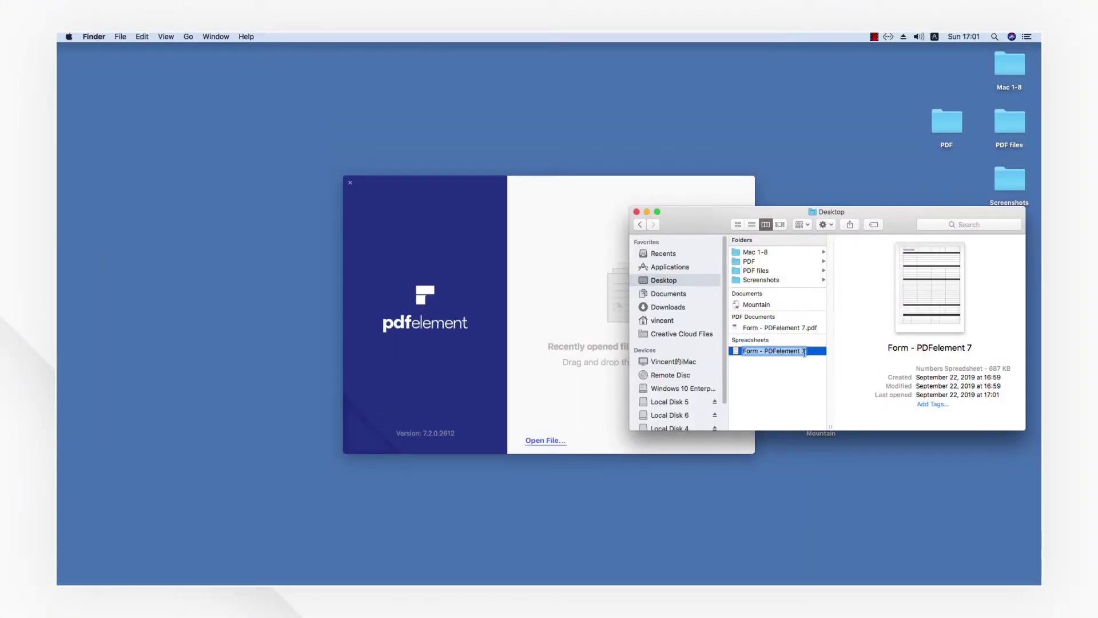
Drop the Numbers form onto PDFelement to convert it into CreatePDF_Form - PDFelement 7.pdf
left_click_drag(777, 351, 603, 319)
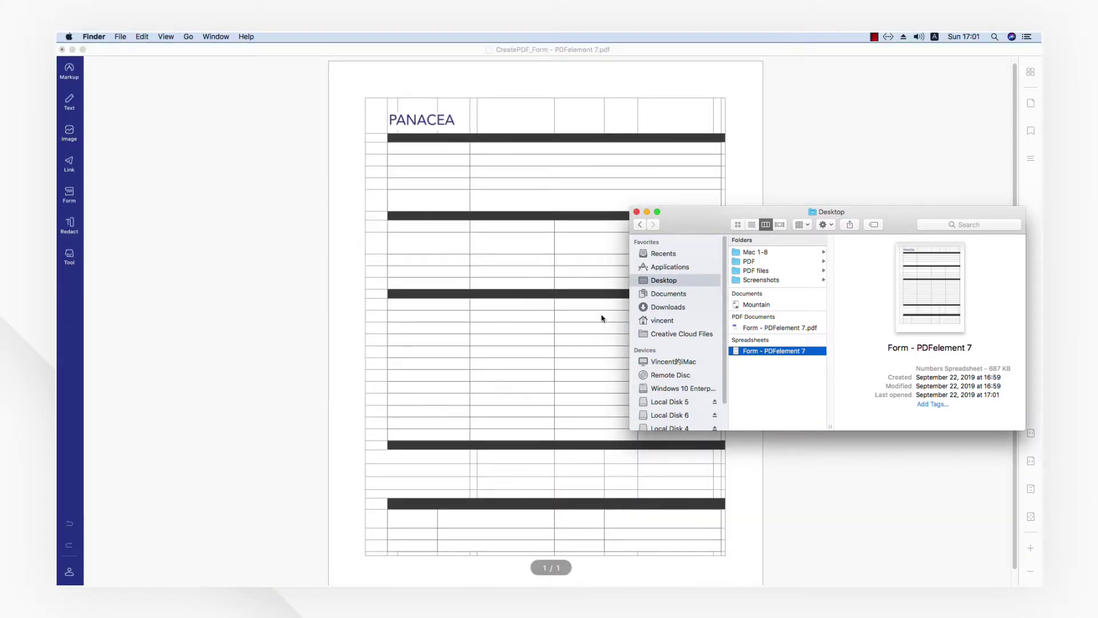
left_click(327, 257)
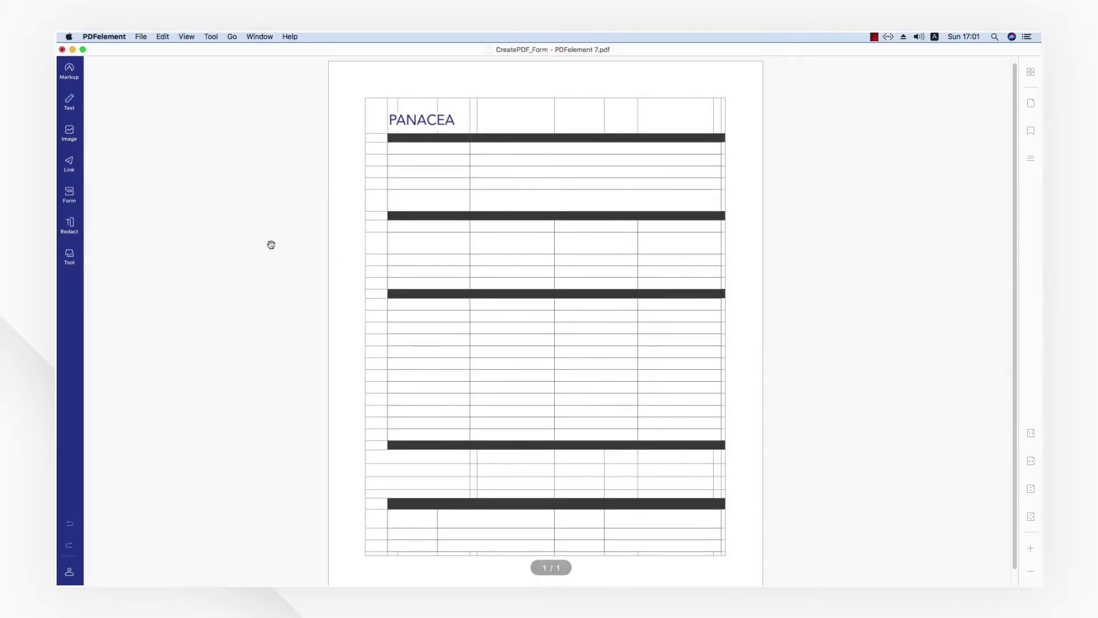
left_click(140, 37)
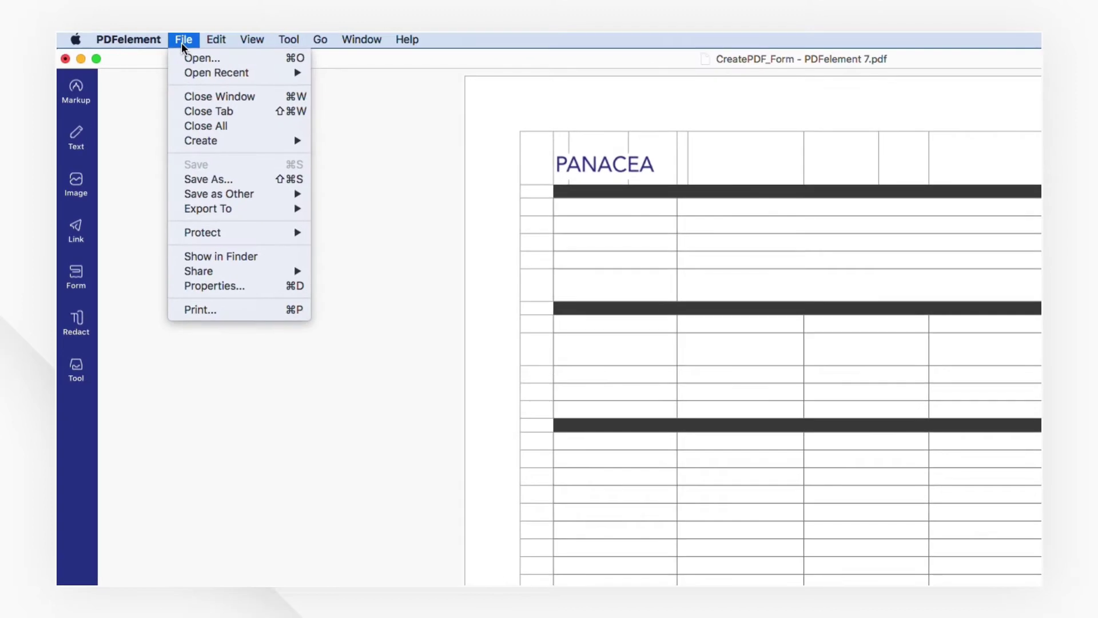
mouse_move(201, 141)
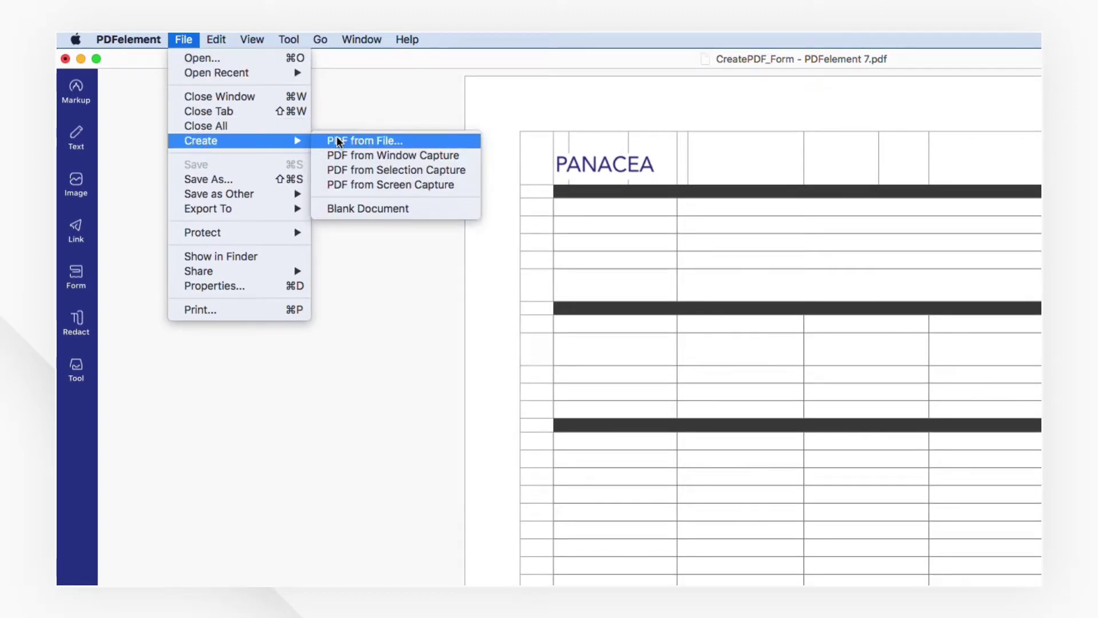
Convert the Desktop spreadsheet Form - PDFelement 7 again using Create PDF from File
left_click(360, 140)
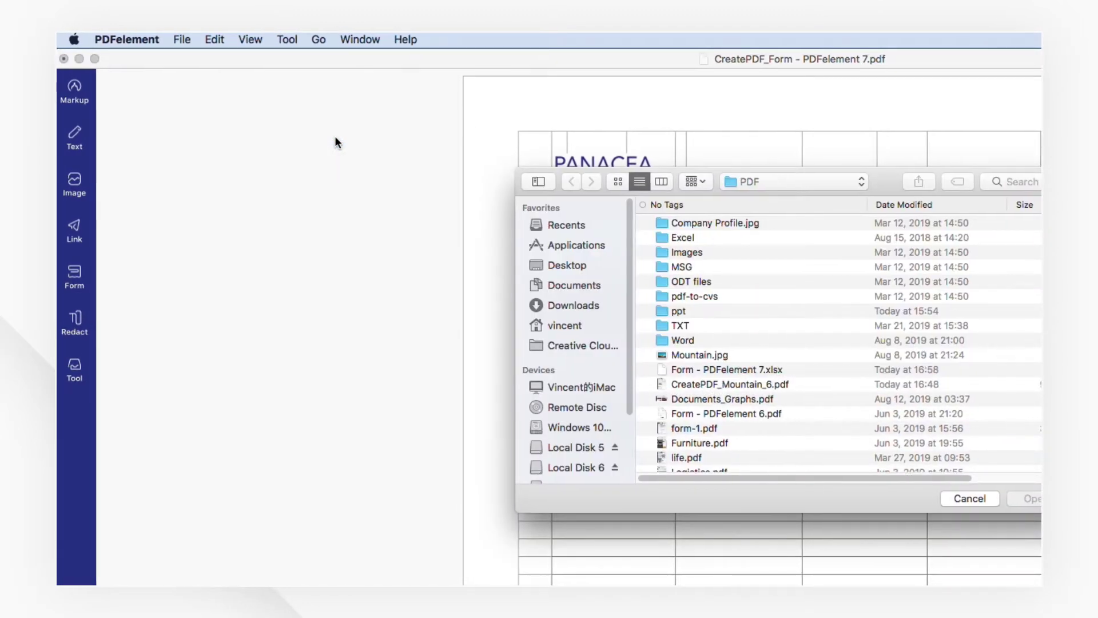
left_click(313, 260)
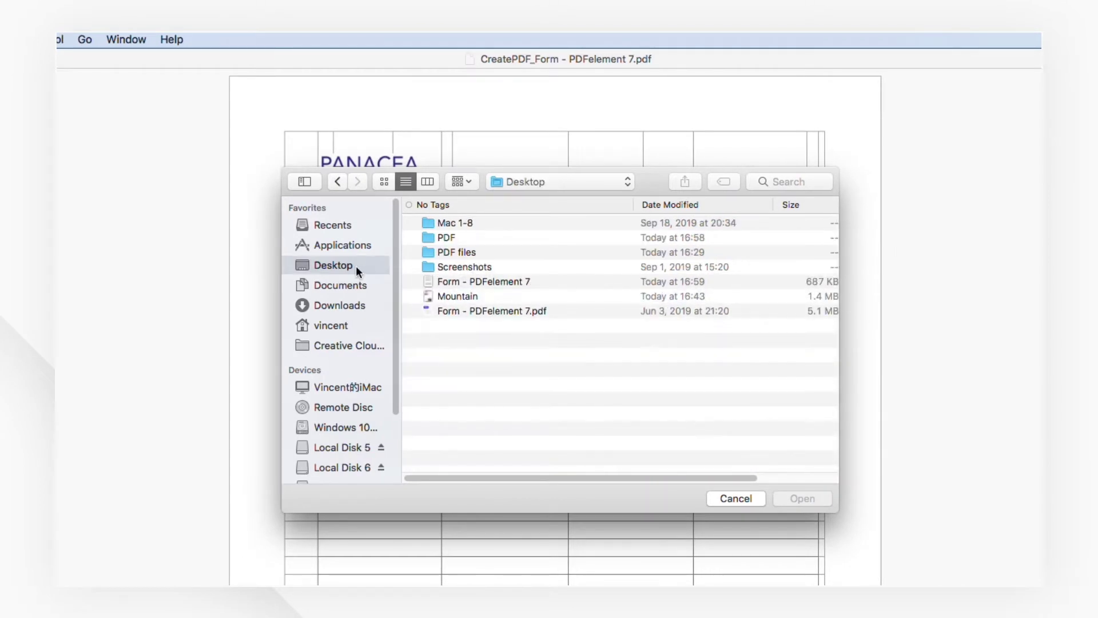
left_click(479, 282)
left_click(788, 498)
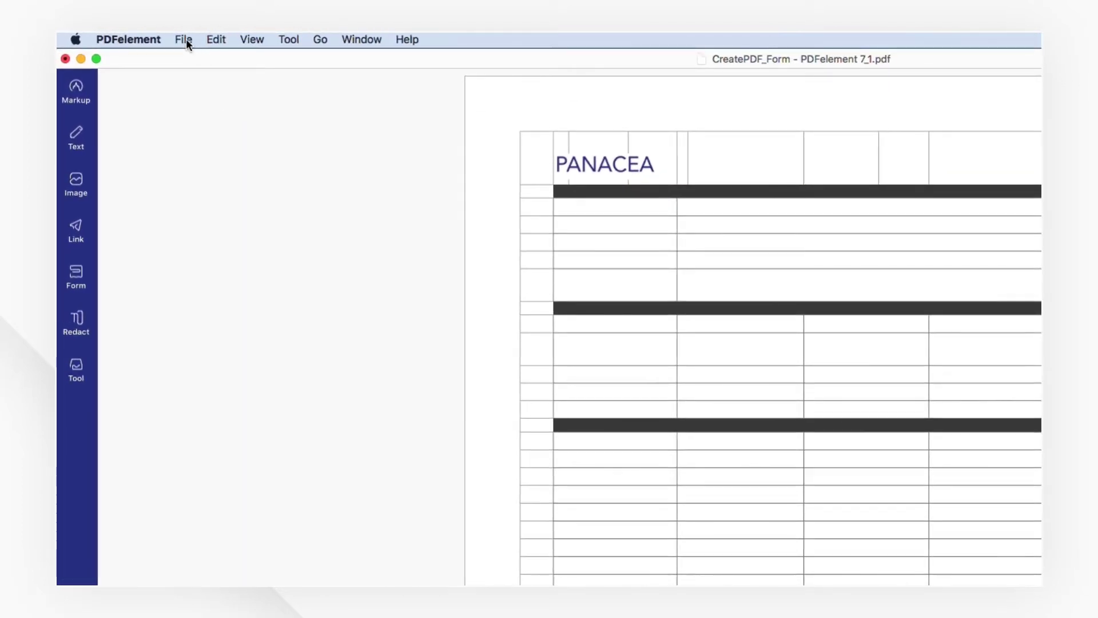
left_click(185, 39)
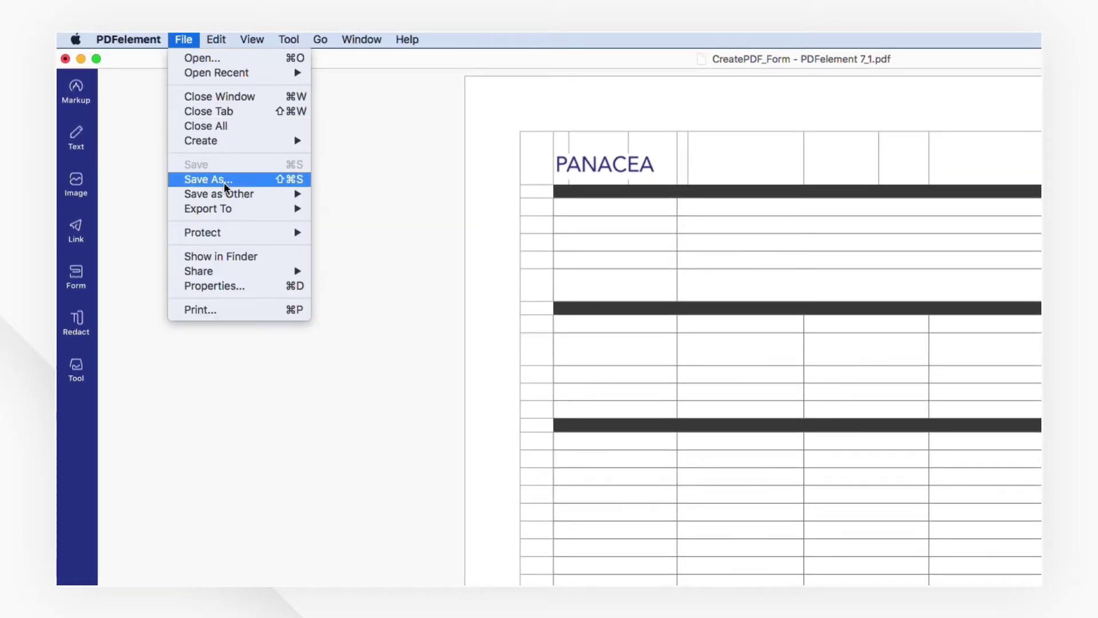
Save As to the Desktop under the default name CreatePDF_Form - PDFelement 7_1.pdf
left_click(208, 178)
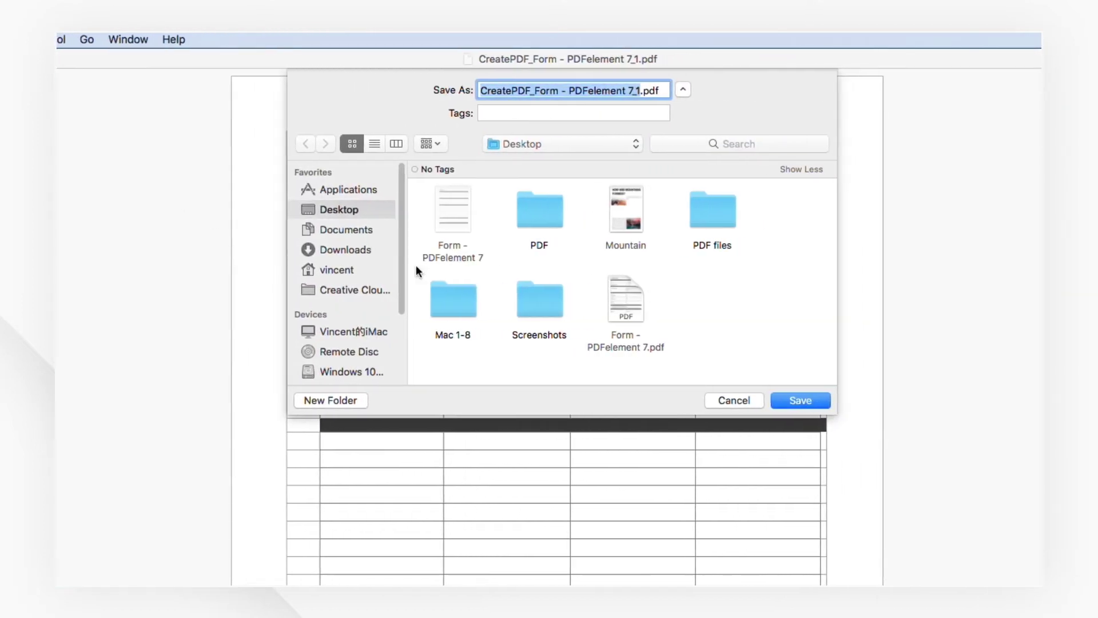
left_click(788, 400)
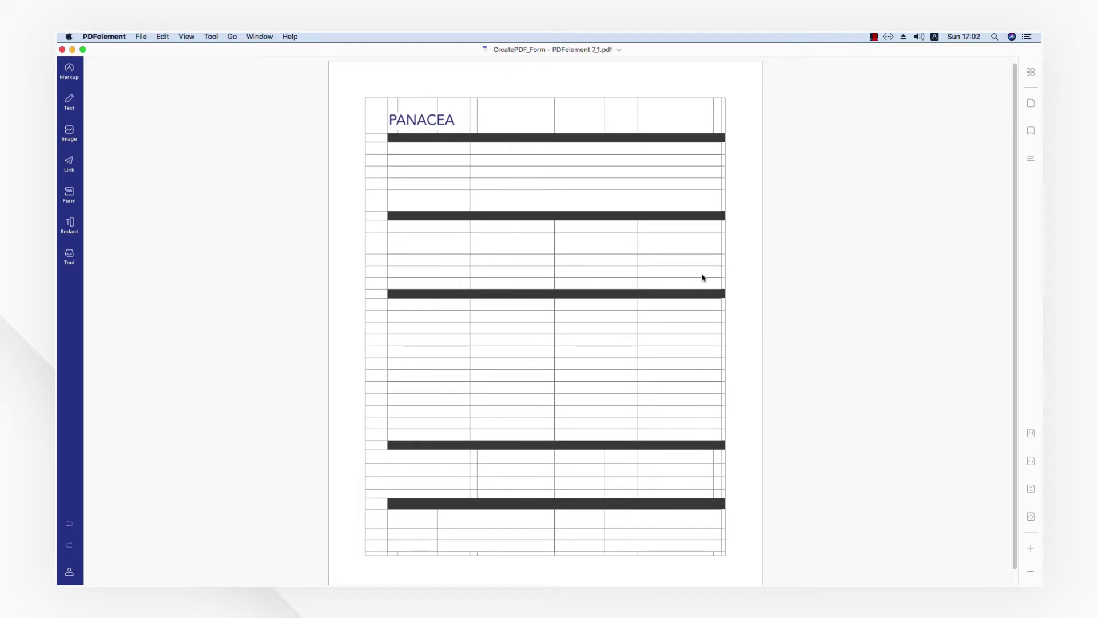